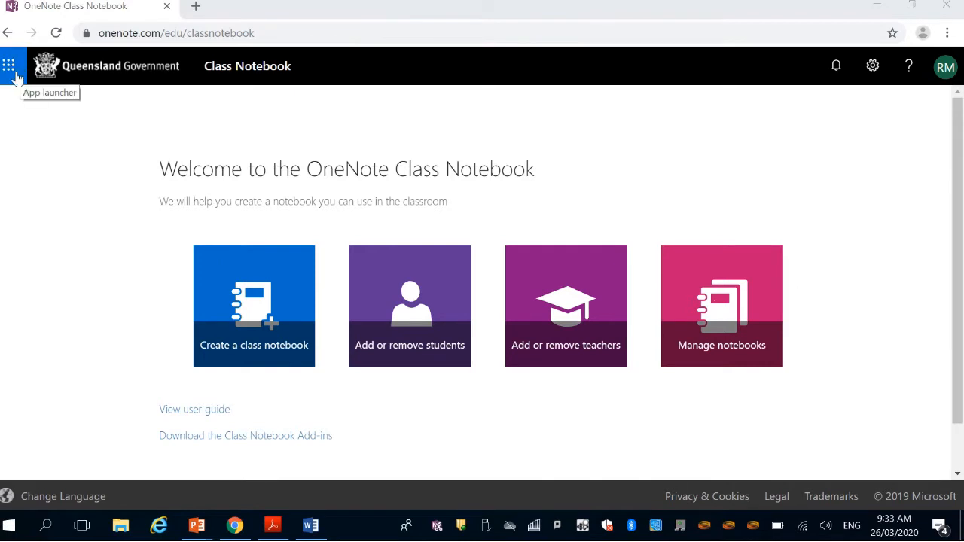
# Open Class Notebook from the Office apps and start a new class notebook named "Name your class".
pyautogui.click(15, 73)
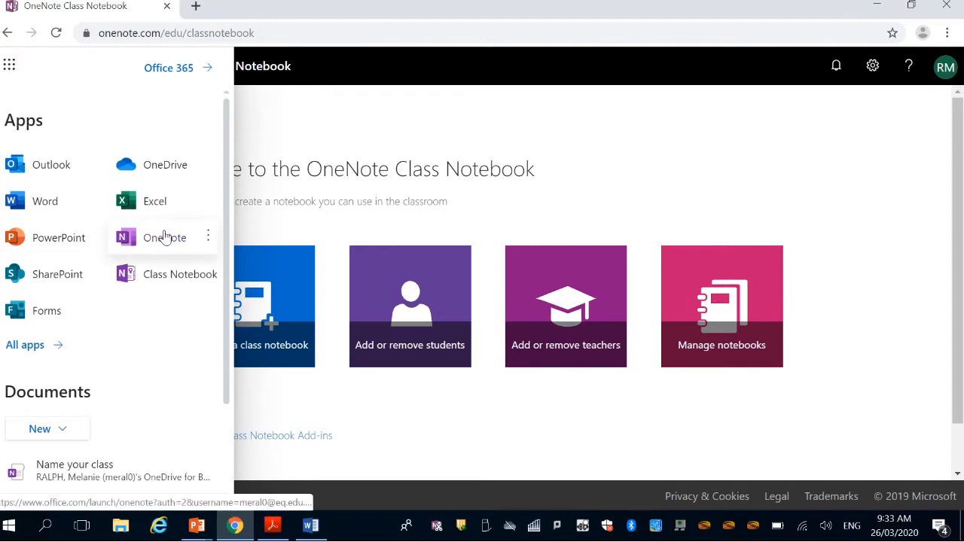
pyautogui.click(173, 277)
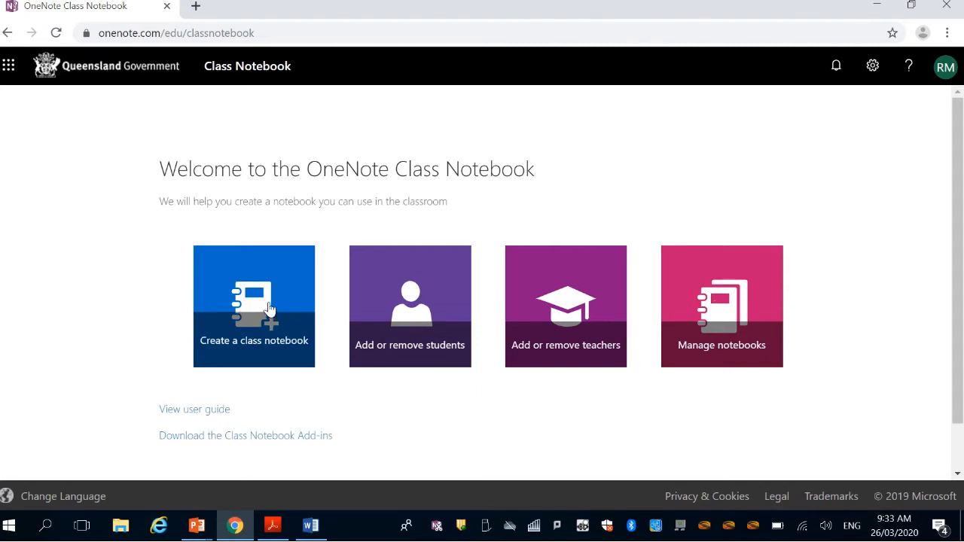
pyautogui.moveTo(369, 2)
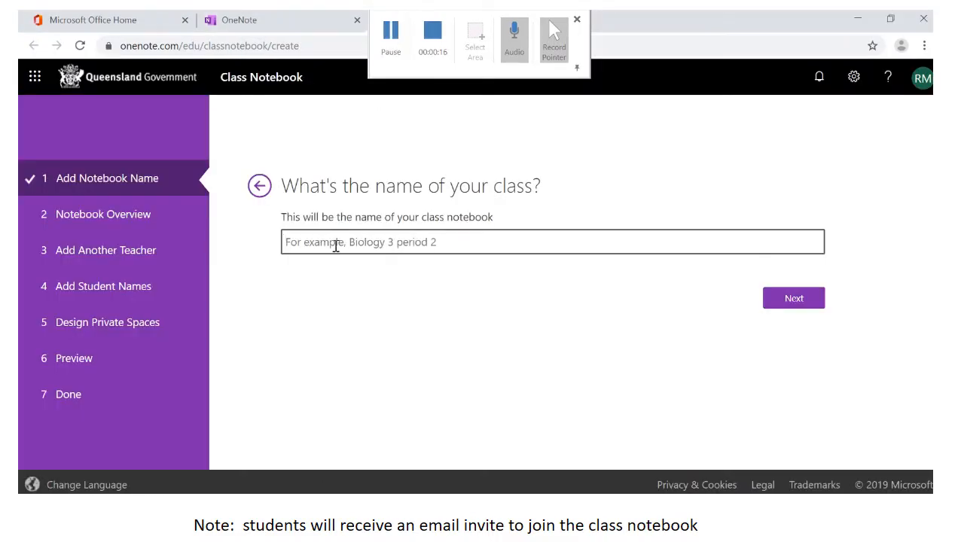
pyautogui.click(336, 247)
pyautogui.write('Name your class')
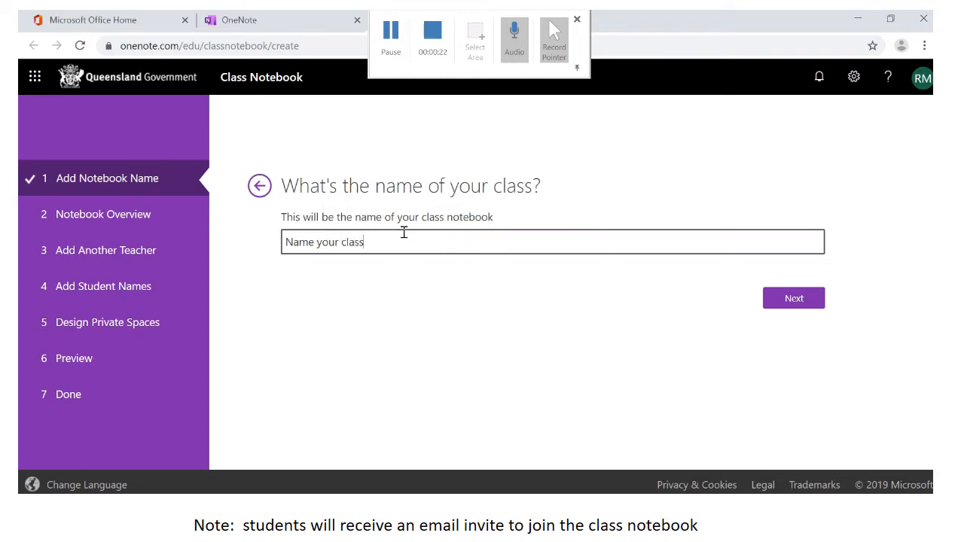
pyautogui.click(778, 299)
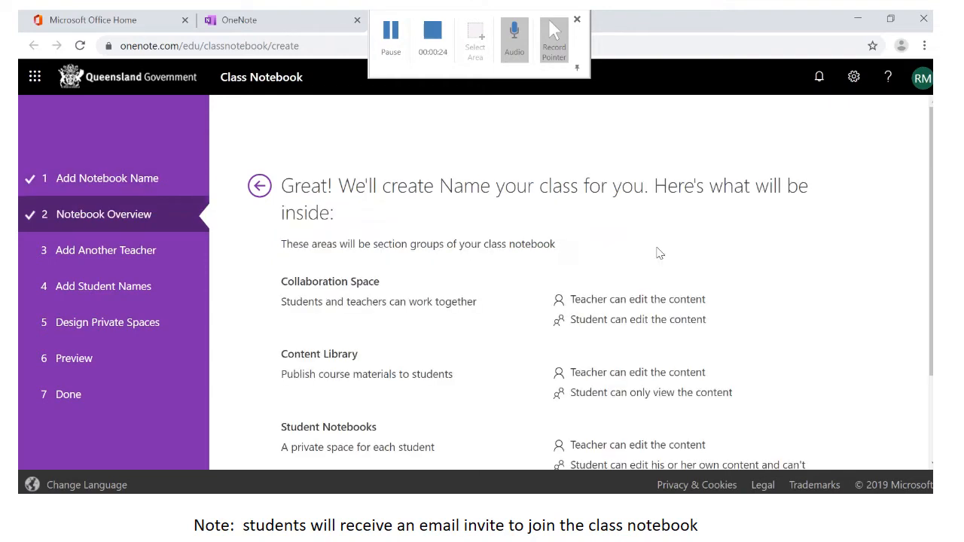
# Accept the notebook overview and continue without adding another teacher or any student names.
pyautogui.scroll(-2, 462, 354)
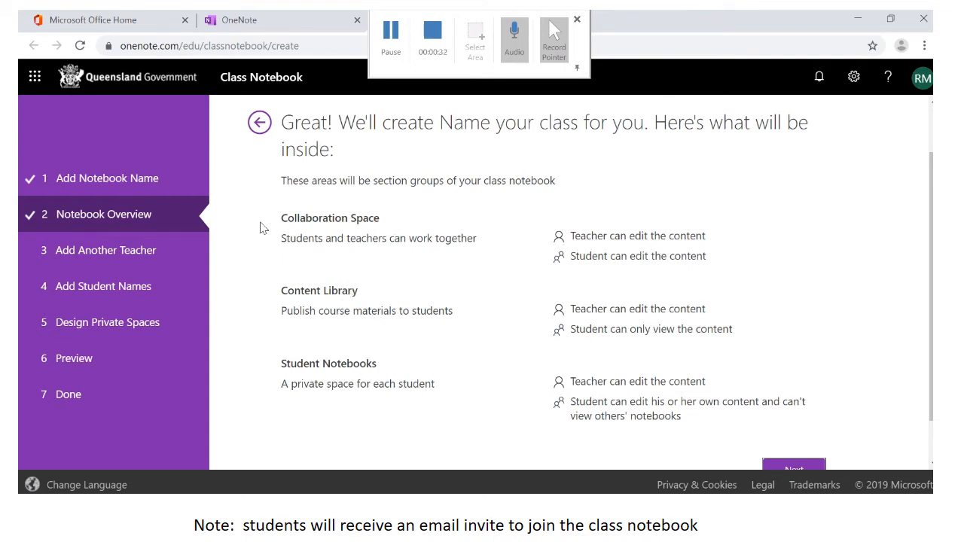
pyautogui.scroll(-2, 817, 316)
pyautogui.click(803, 439)
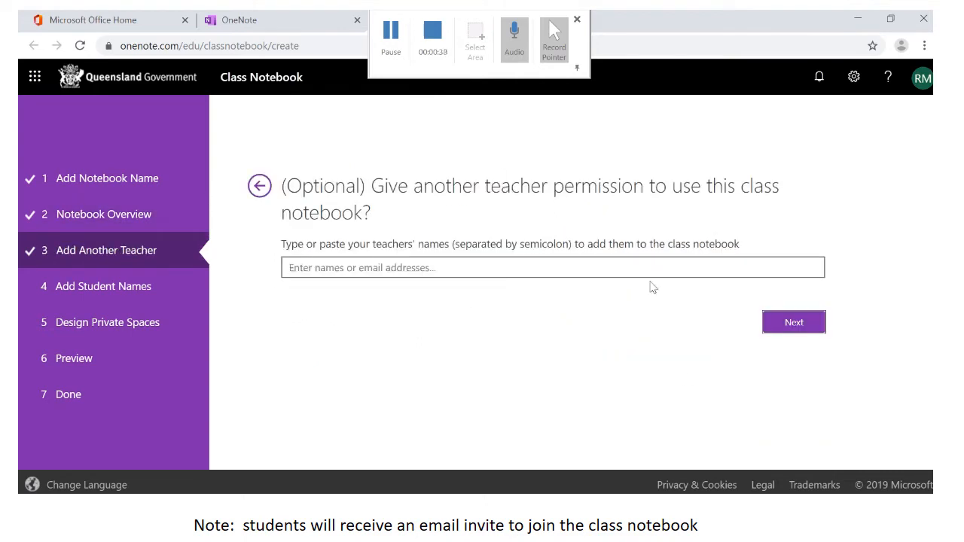
pyautogui.click(422, 265)
pyautogui.click(810, 330)
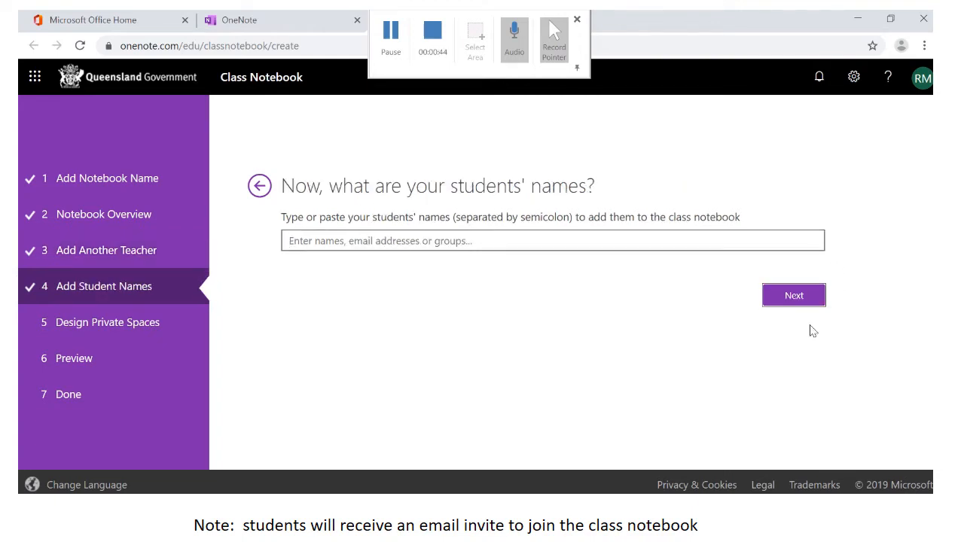
pyautogui.click(342, 242)
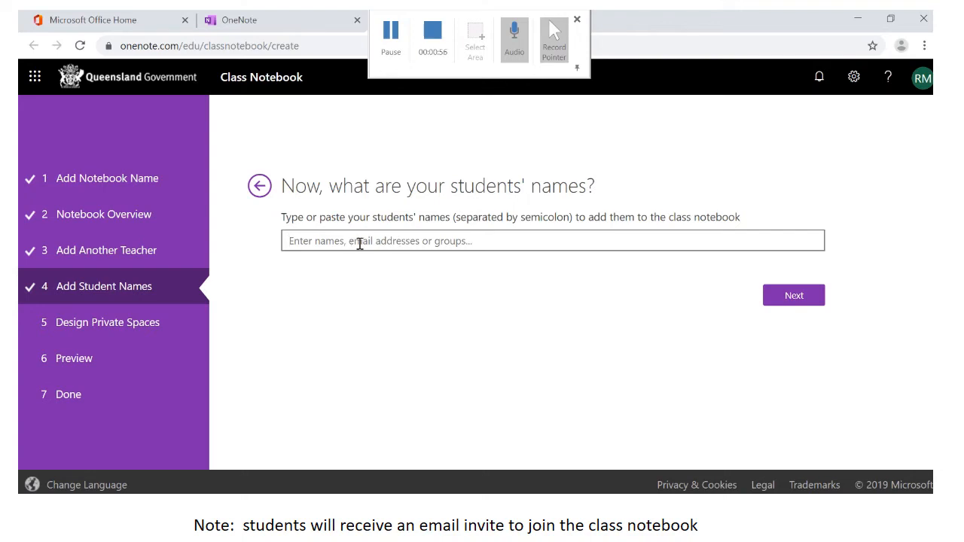
pyautogui.click(793, 304)
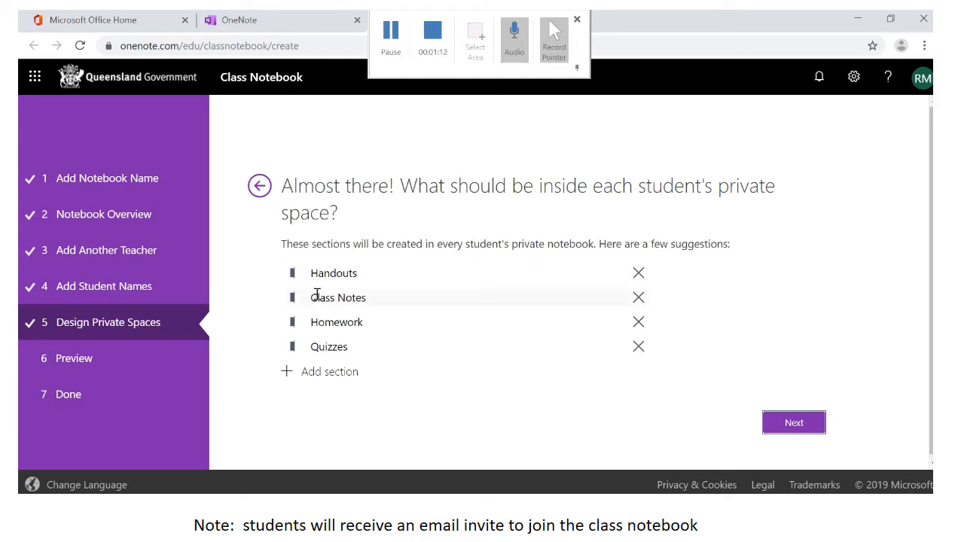
# Remove the Homework and Quizzes sections from the students' private spaces and add a section named "Scrap book".
pyautogui.click(639, 323)
pyautogui.click(638, 323)
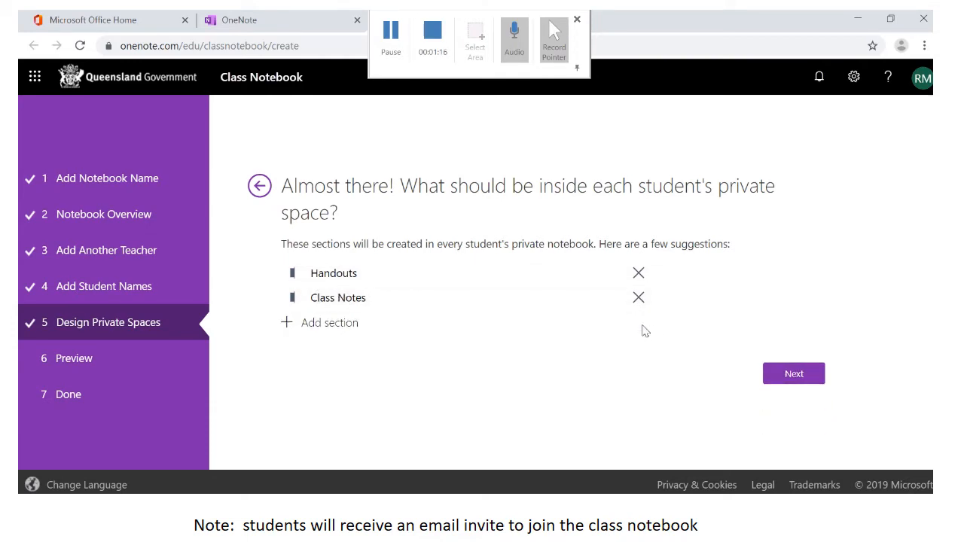
pyautogui.click(285, 323)
pyautogui.write('Scrap')
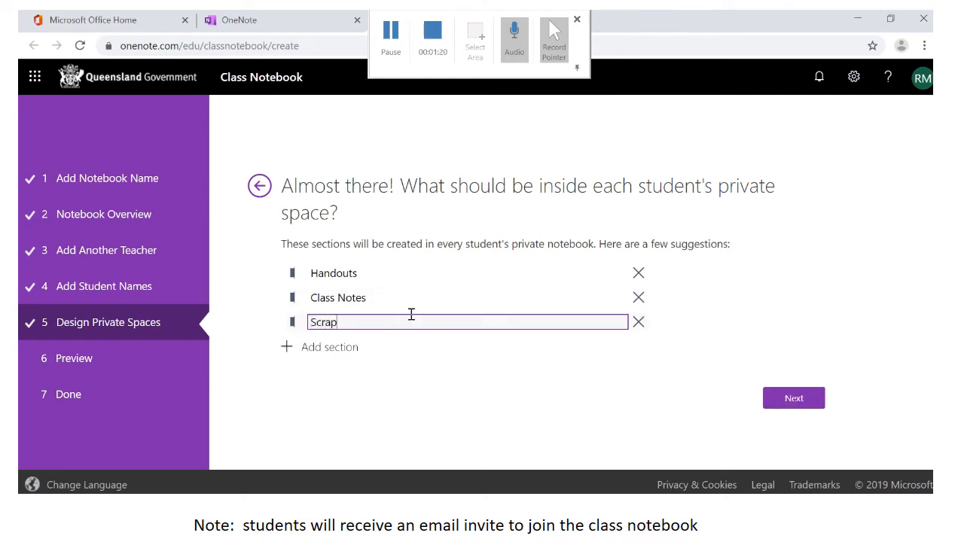
pyautogui.write(' bookk')
pyautogui.click(795, 399)
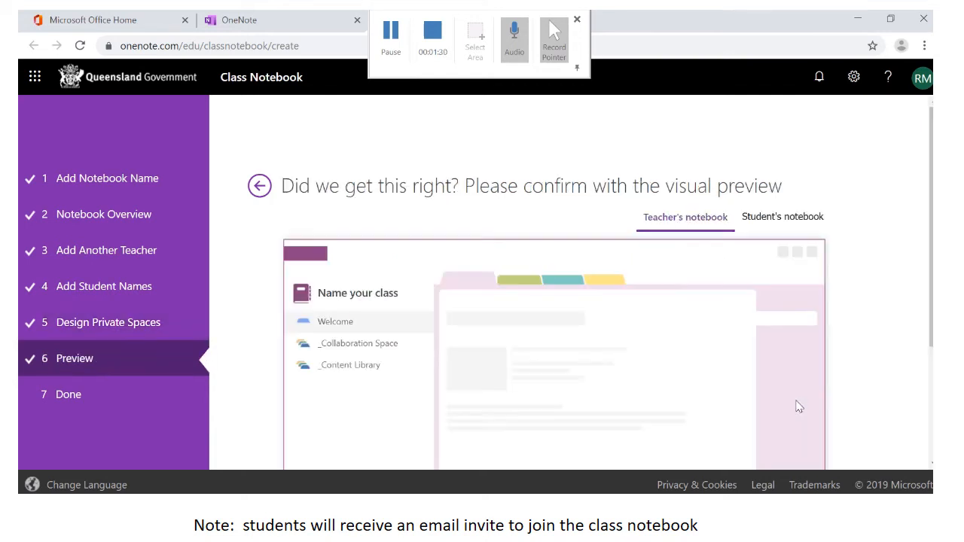
# Create the class notebook from the preview and open it in OneNote.
pyautogui.scroll(-1, 758, 346)
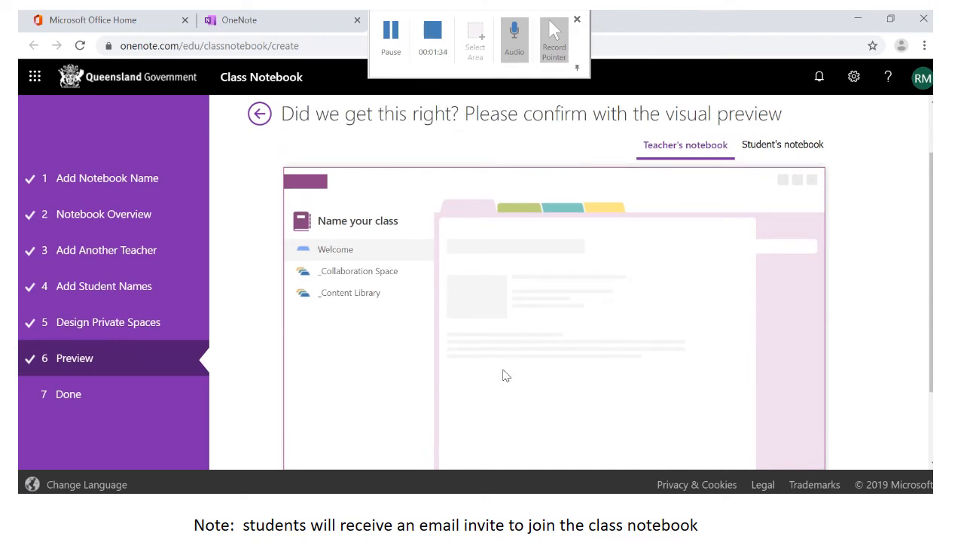
pyautogui.scroll(-1, 507, 363)
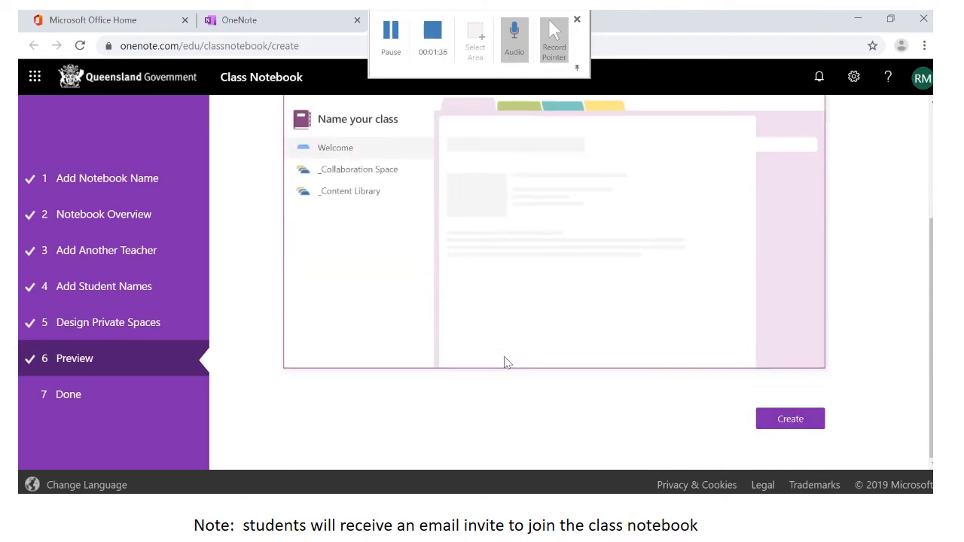
pyautogui.click(792, 420)
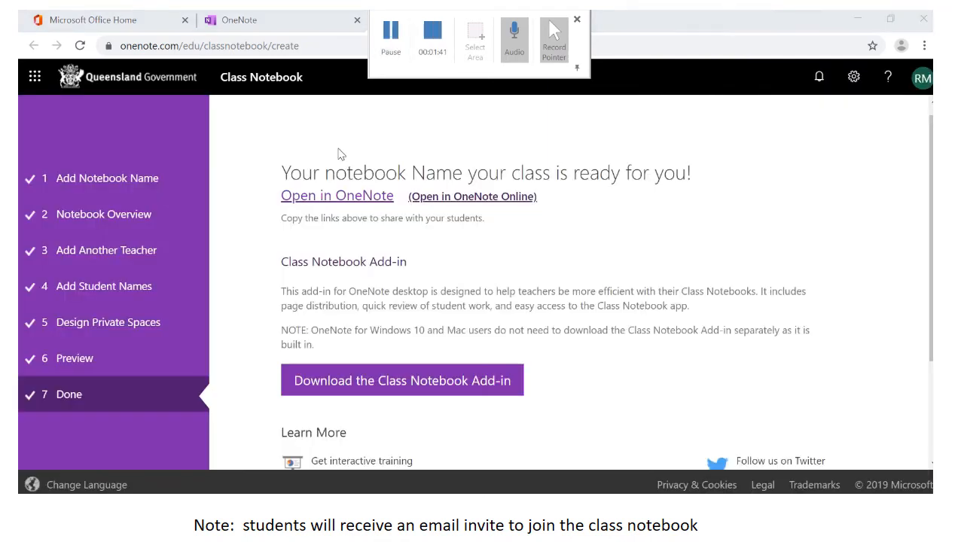
pyautogui.click(346, 200)
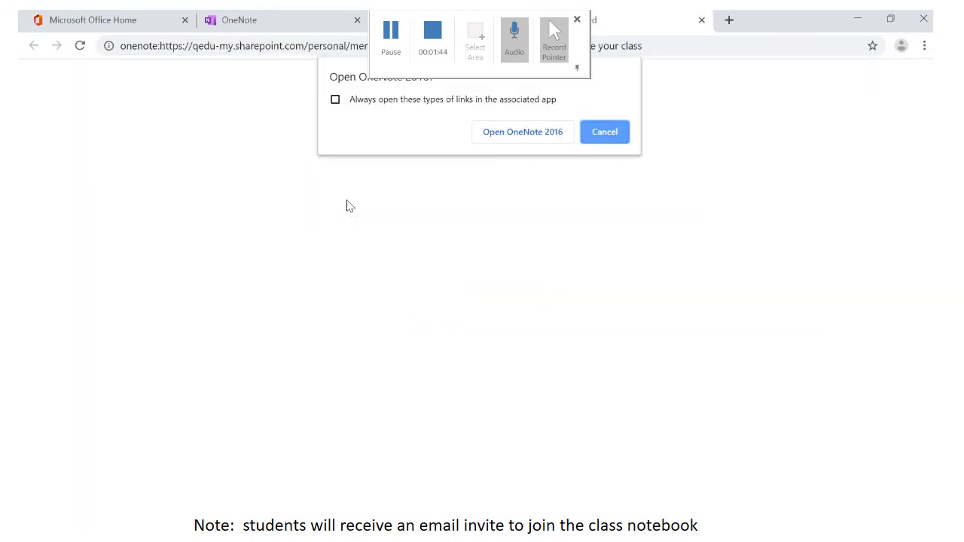
pyautogui.click(543, 133)
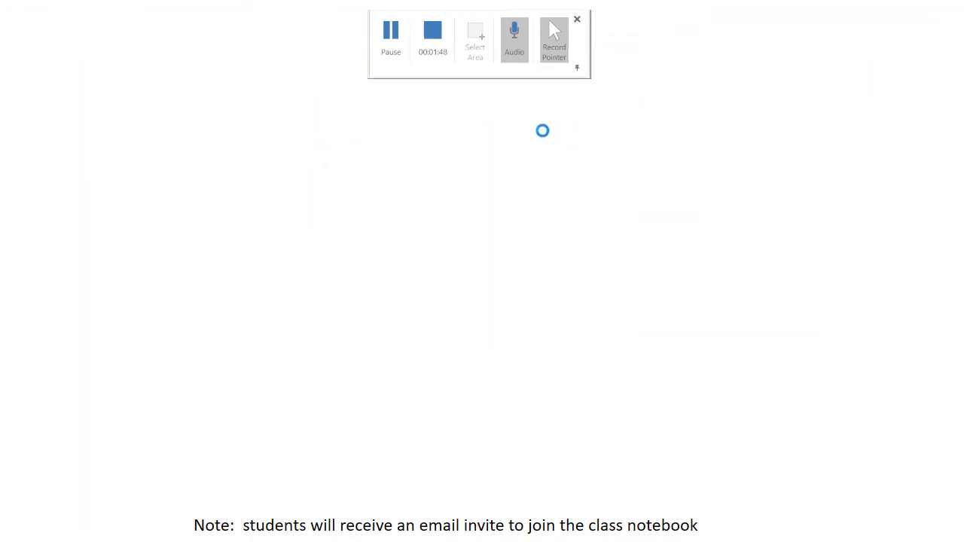
pyautogui.click(391, 36)
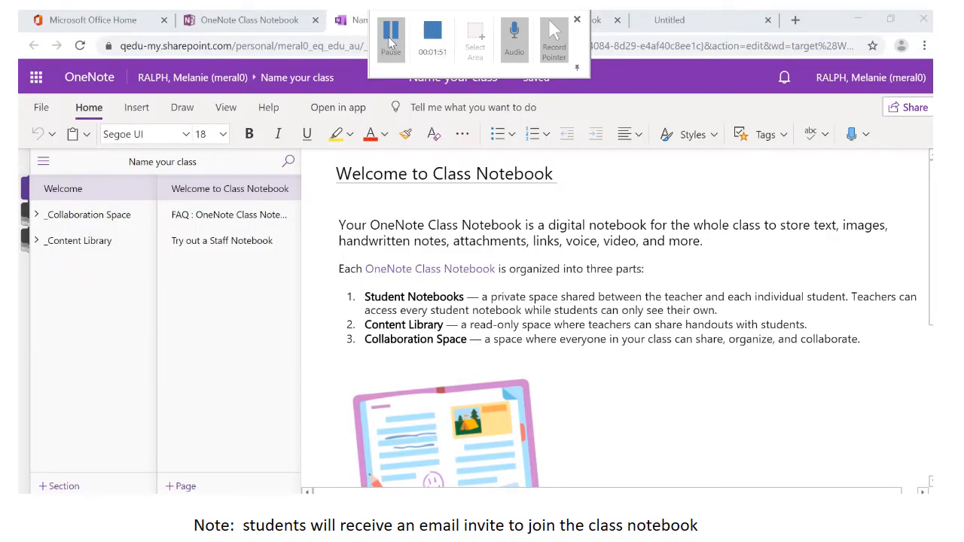
# Delete the Welcome to Class Notebook, Try out a Staff Notebook and FAQ pages from the Welcome section.
pyautogui.rightClick(238, 197)
pyautogui.click(285, 247)
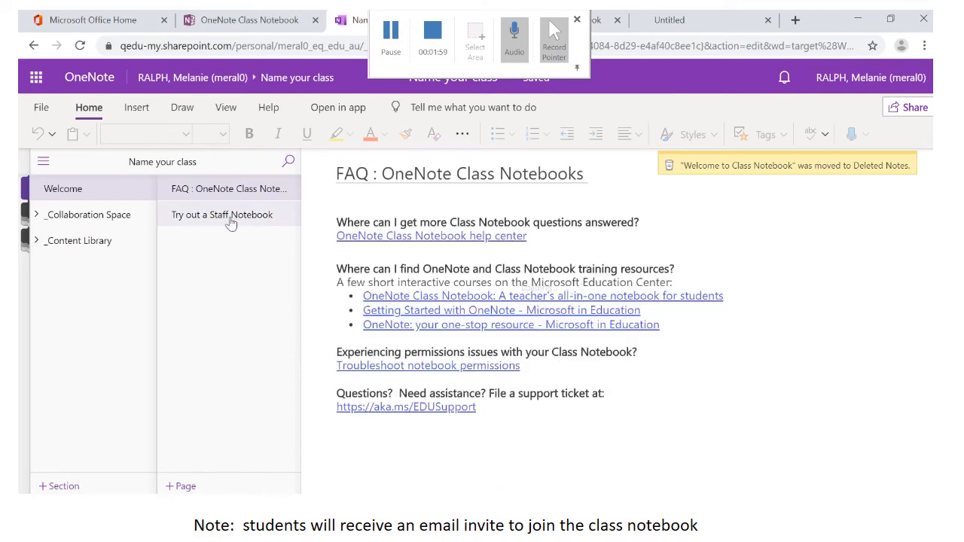
pyautogui.rightClick(230, 220)
pyautogui.click(248, 264)
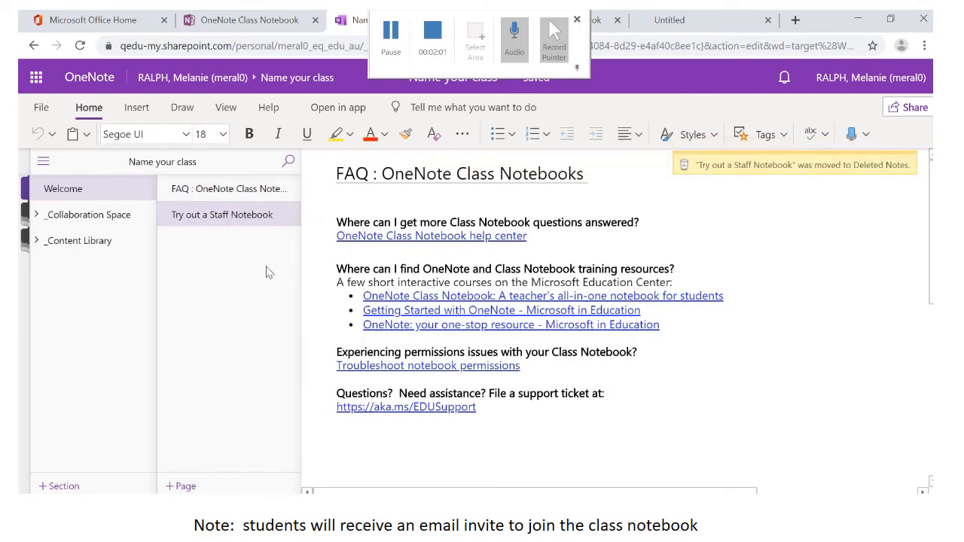
pyautogui.rightClick(243, 194)
pyautogui.click(246, 237)
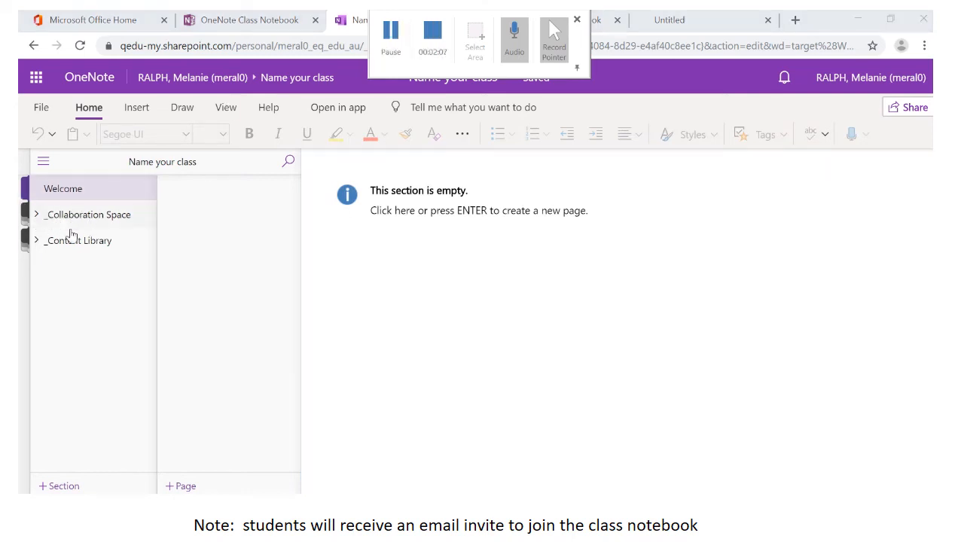
# Replace the getting-started page in the Collaboration Space's default section with a new page titled "Ideas".
pyautogui.click(42, 217)
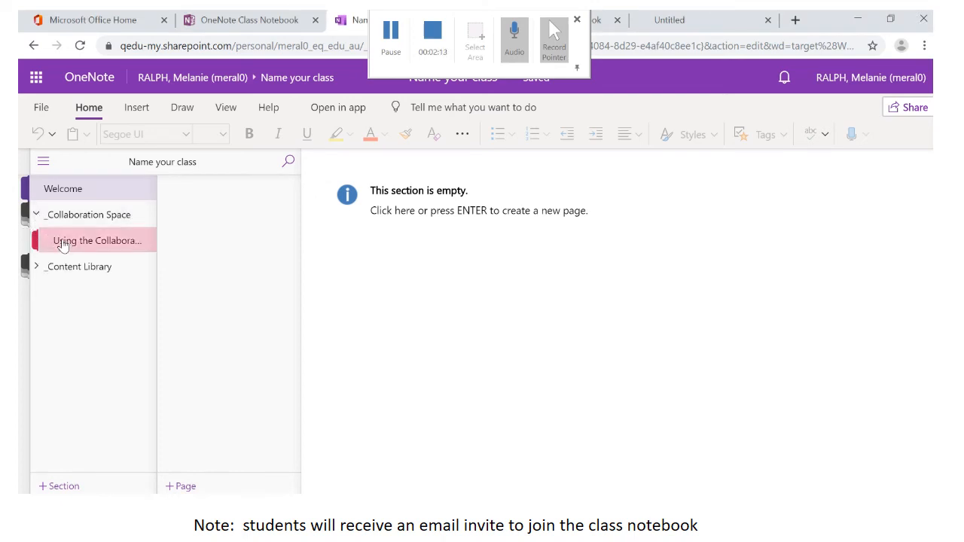
pyautogui.click(63, 245)
pyautogui.click(234, 193)
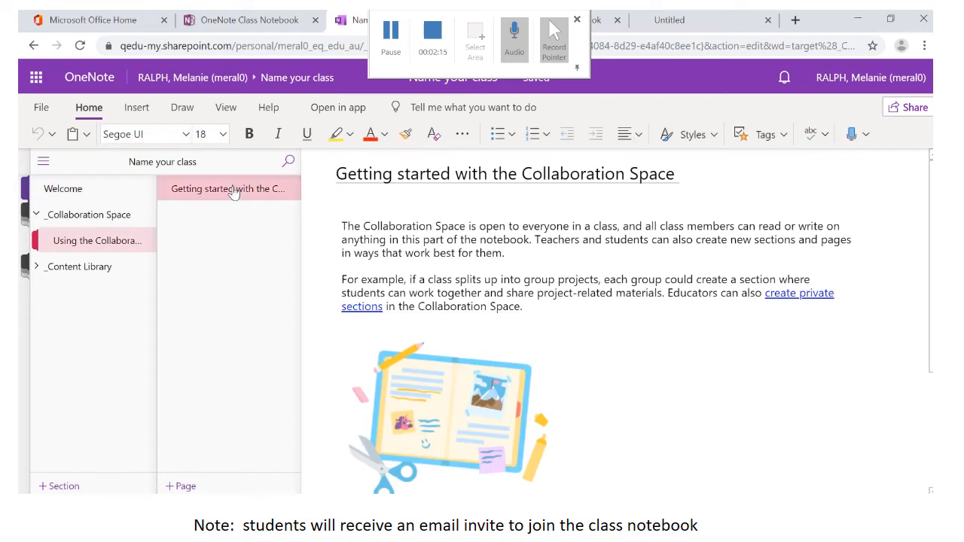
pyautogui.rightClick(234, 193)
pyautogui.click(294, 189)
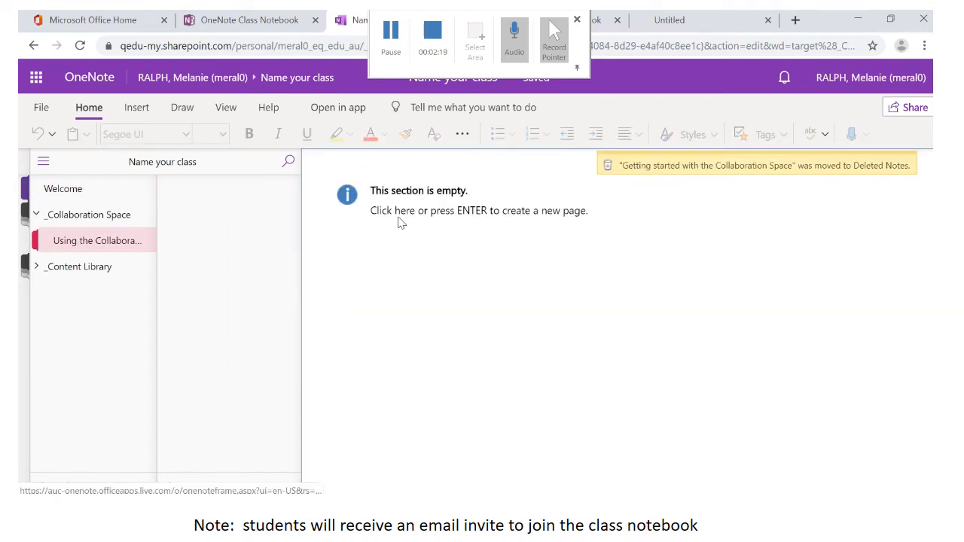
pyautogui.click(362, 199)
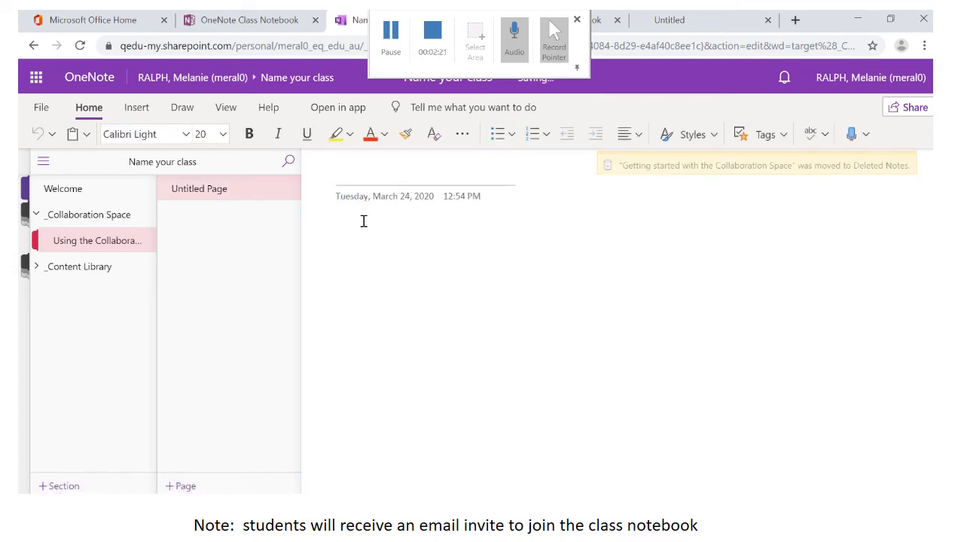
pyautogui.write('Ideas')
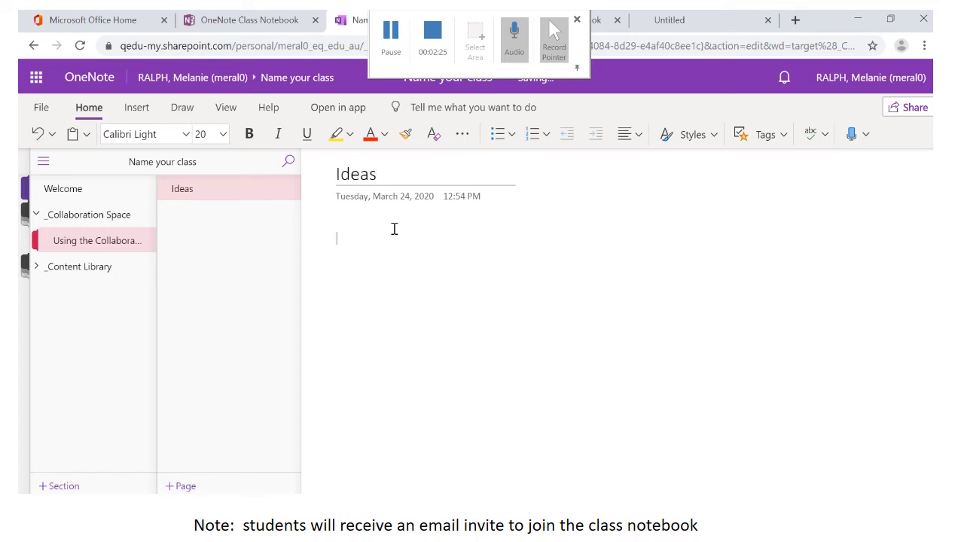
# Insert a table with six columns and six rows on the Ideas page and enter "Group 1" in its first cell.
pyautogui.click(133, 110)
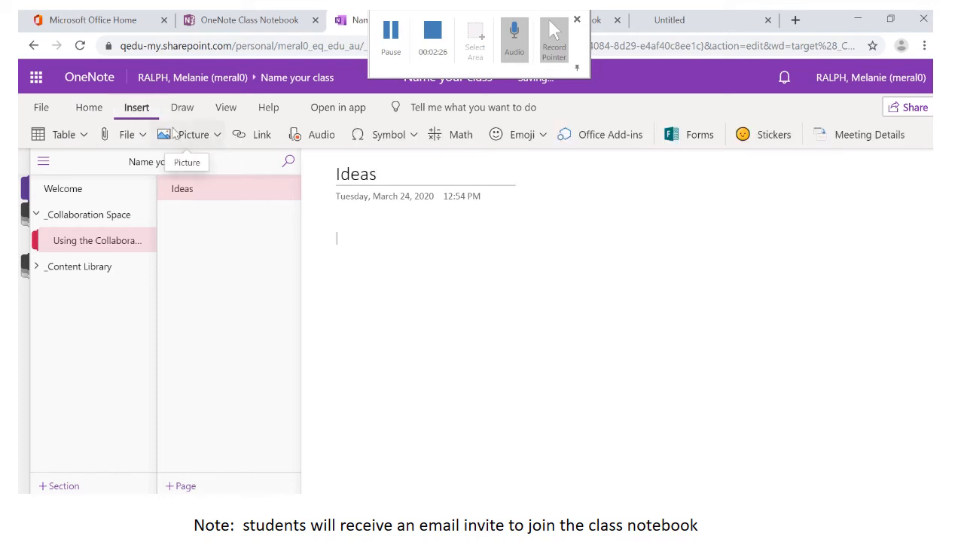
pyautogui.click(85, 136)
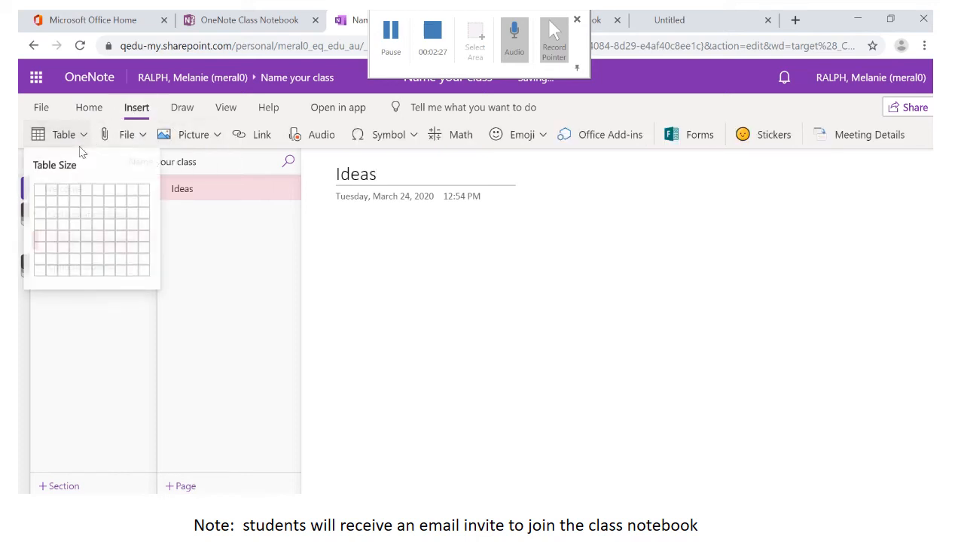
pyautogui.click(97, 252)
pyautogui.write('Grou')
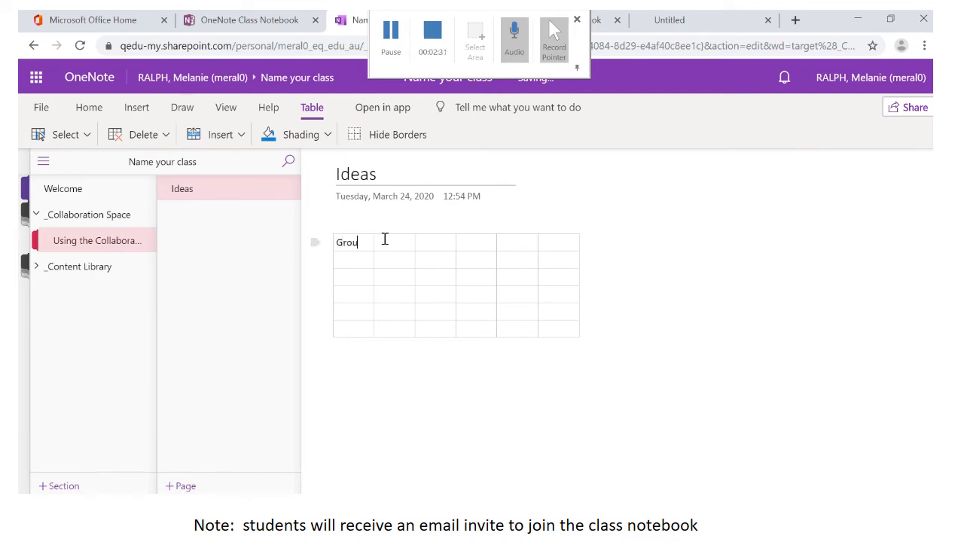
pyautogui.write('p 1')
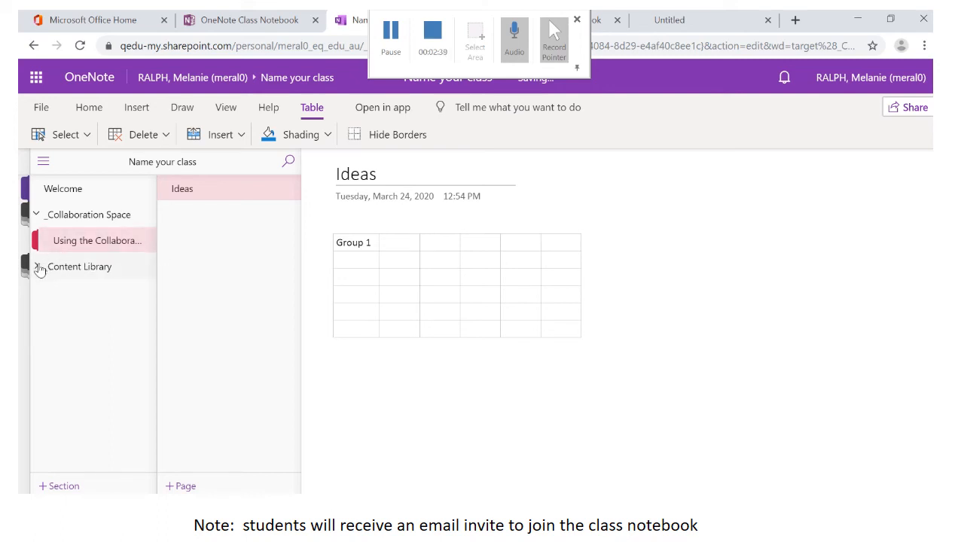
# Create a page titled "Welcome to Term 2!" in the empty Welcome section.
pyautogui.click(79, 190)
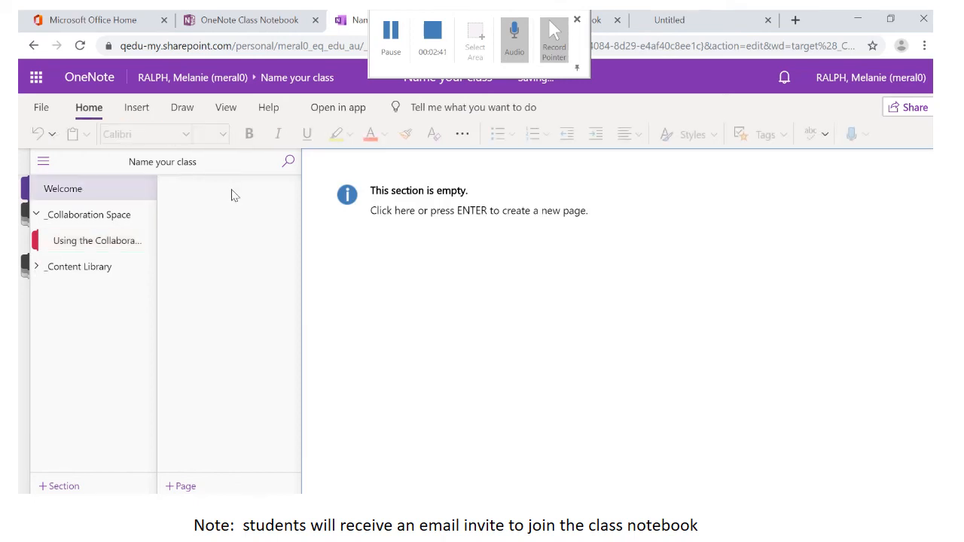
pyautogui.click(404, 179)
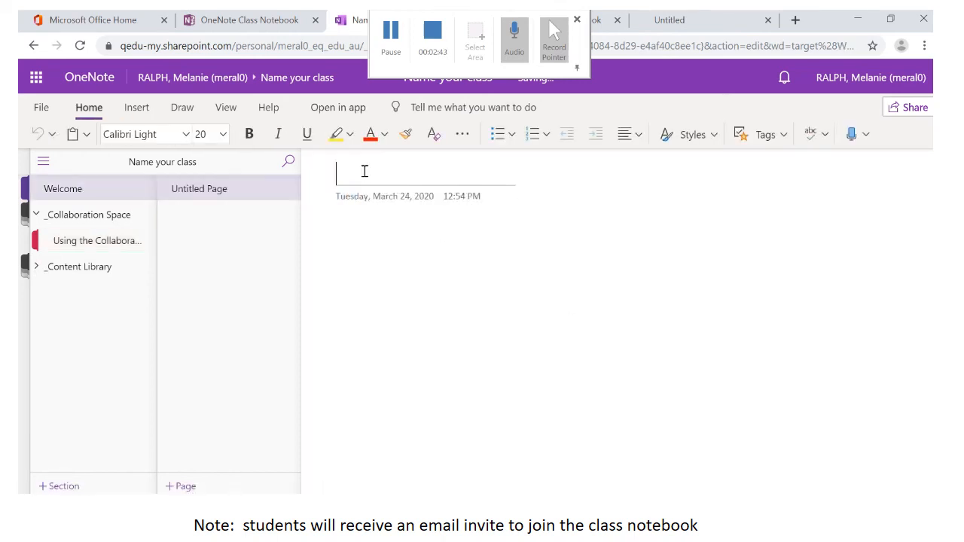
pyautogui.write('Welcome to T')
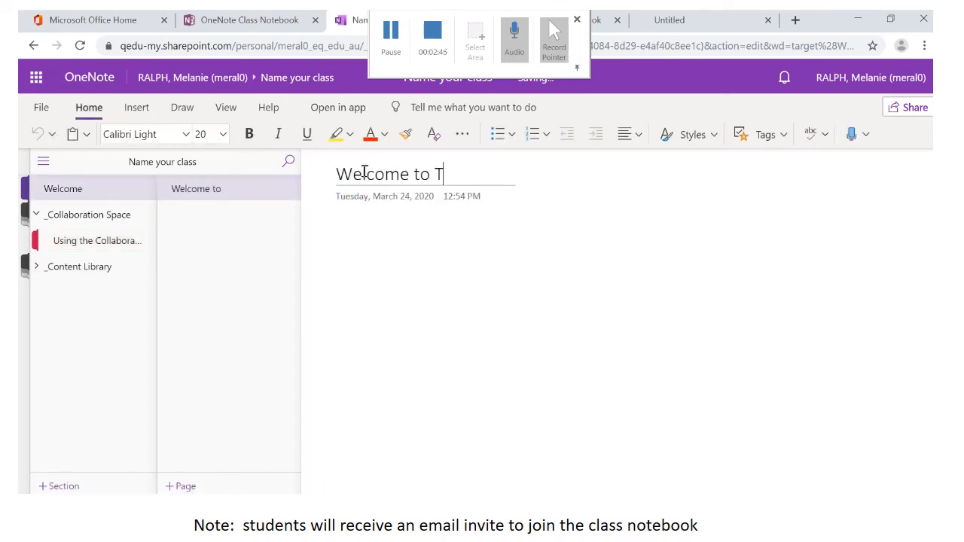
pyautogui.write('erm 2!')
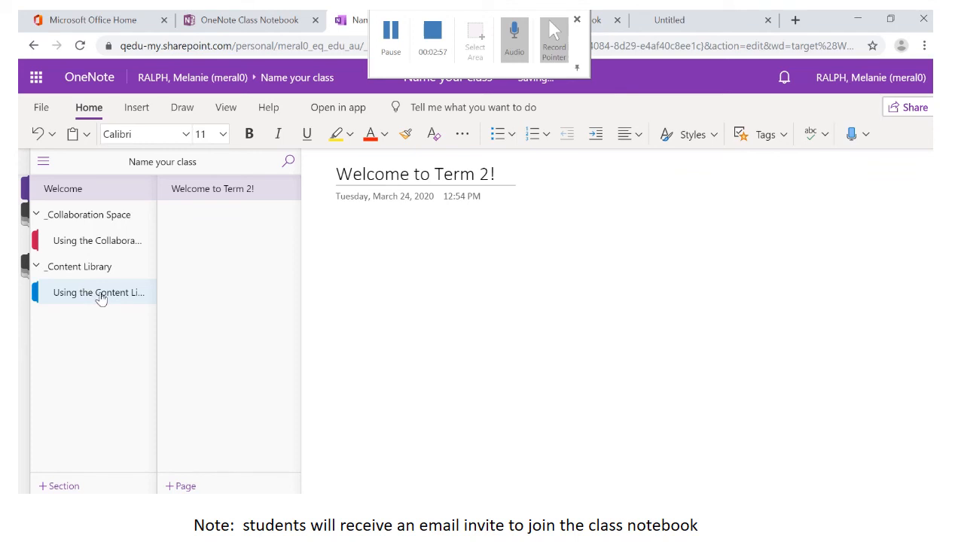
# Replace the getting-started page in the Content Library's default section with a new page titled "Week 1, Term".
pyautogui.click(100, 299)
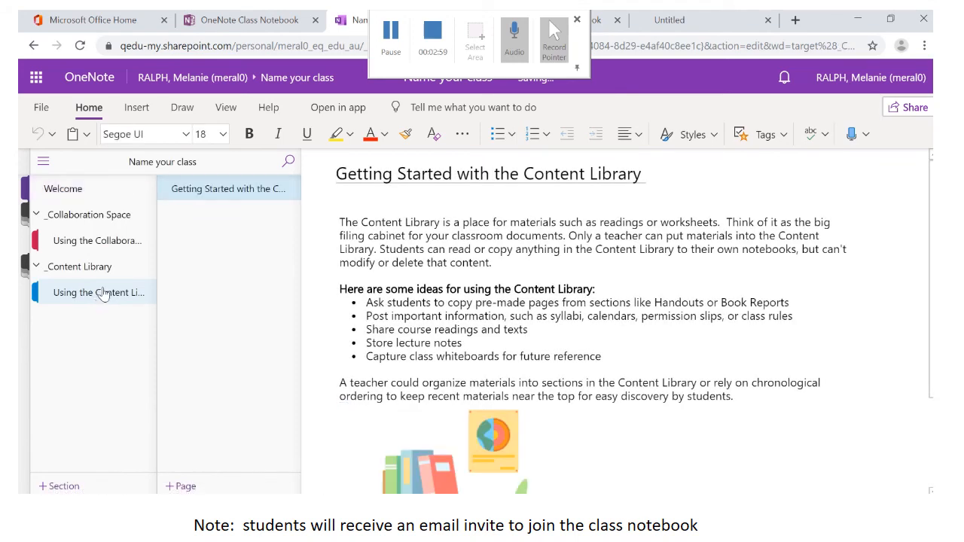
pyautogui.rightClick(213, 193)
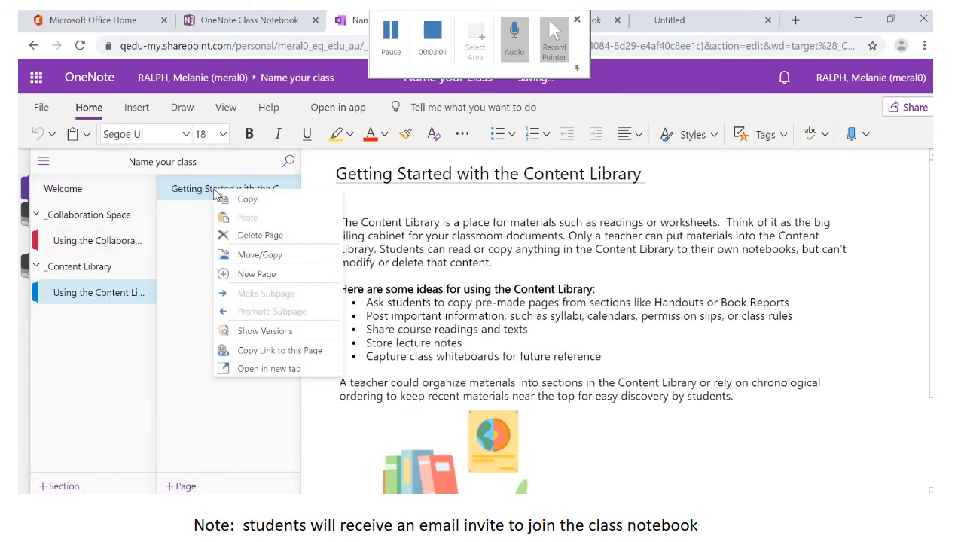
pyautogui.click(244, 235)
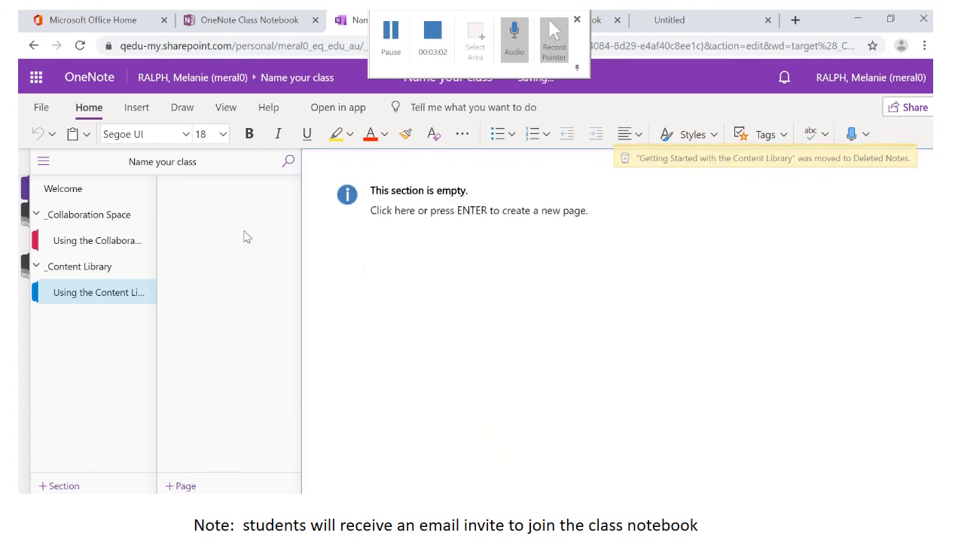
pyautogui.click(369, 207)
pyautogui.write('ee')
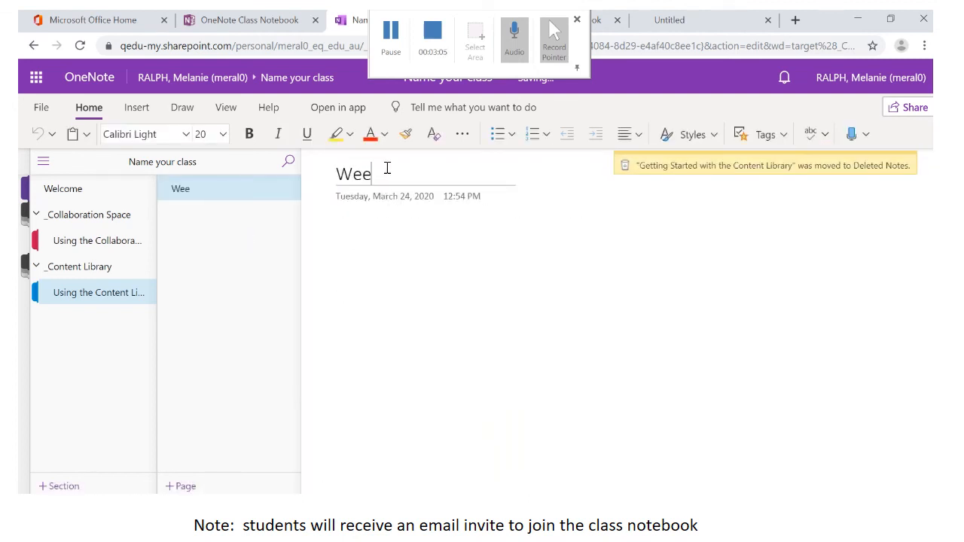
pyautogui.write('k 1, Term')
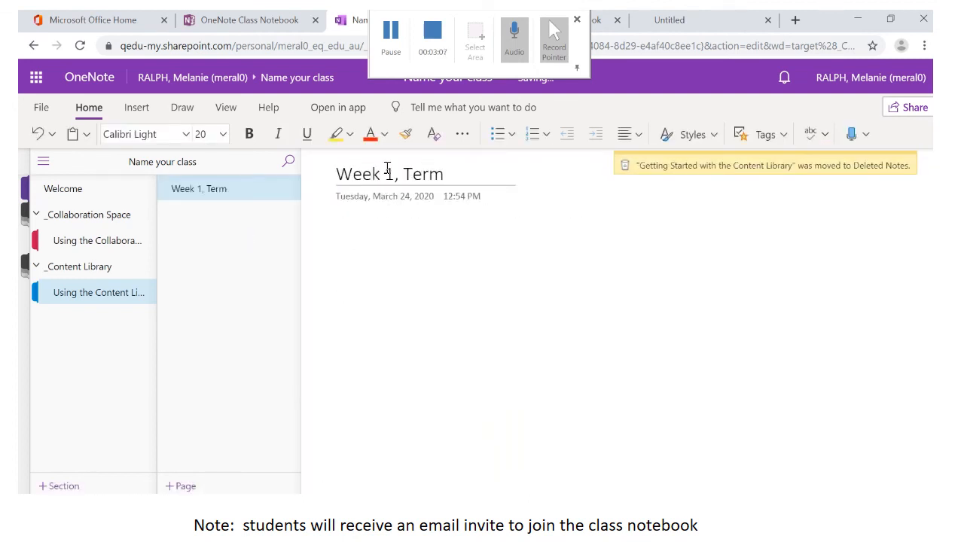